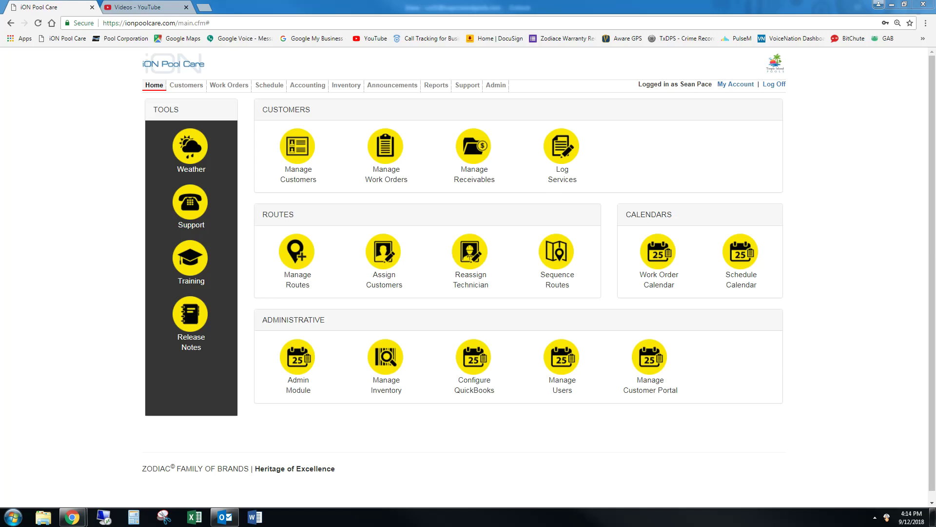
Search the customer list by the customer's last and first name and open the record located at Street Drive in Dallas.
click(185, 86)
click(166, 112)
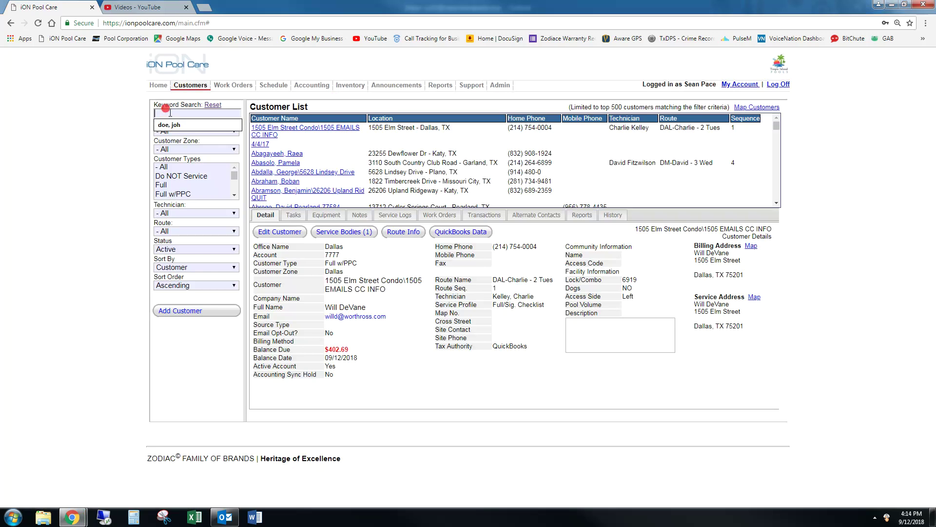
text(doe, john)
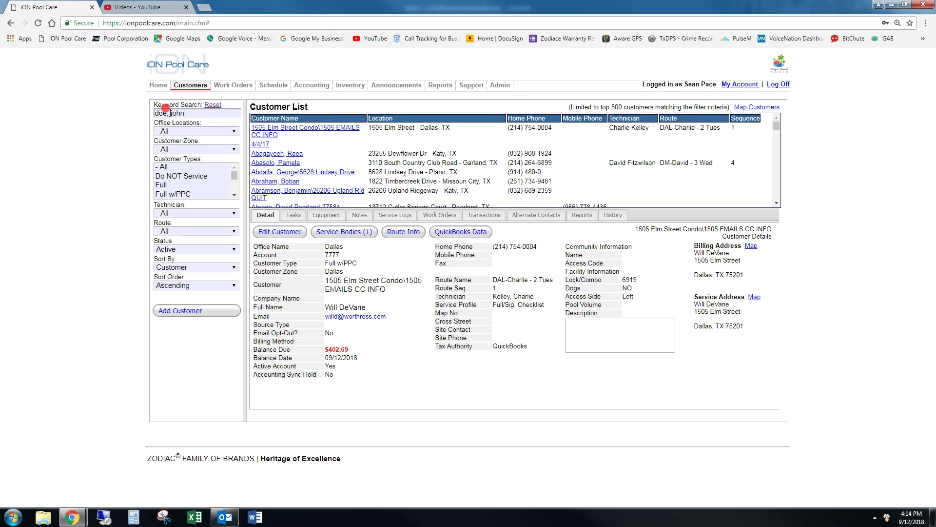
key(Return)
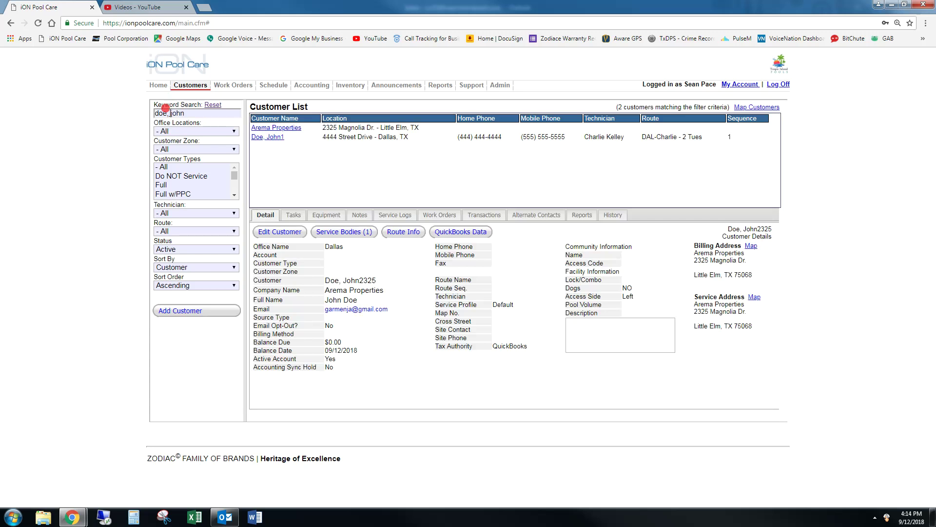
click(270, 138)
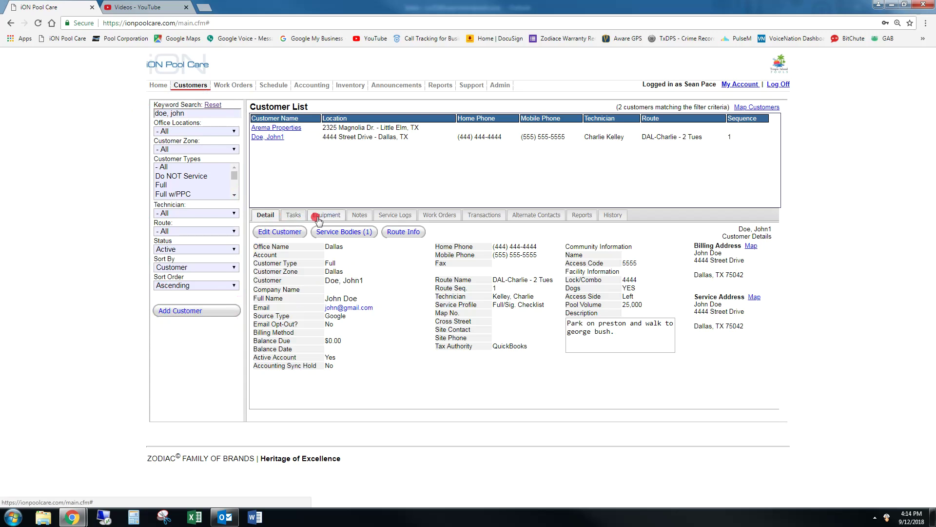
Start a new recurring task for this customer and set its start date to 09/17/2018.
click(289, 216)
click(274, 231)
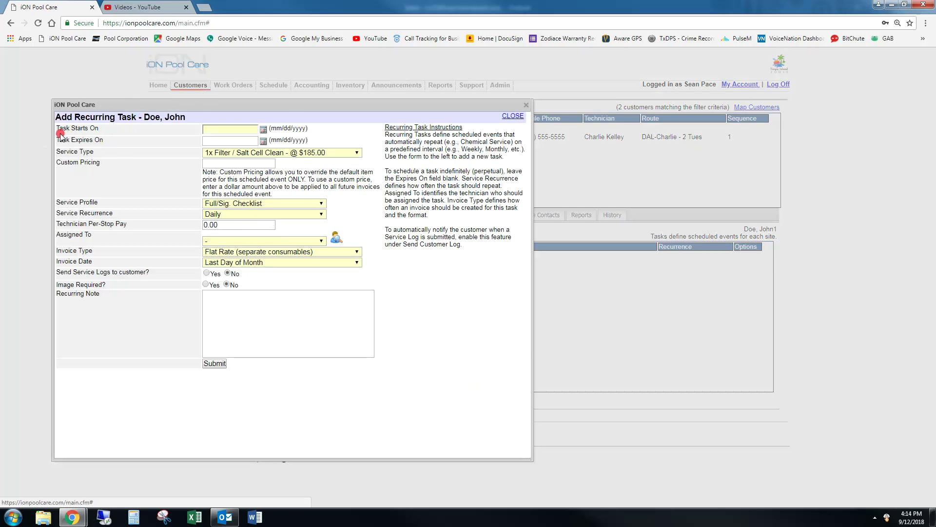
click(264, 130)
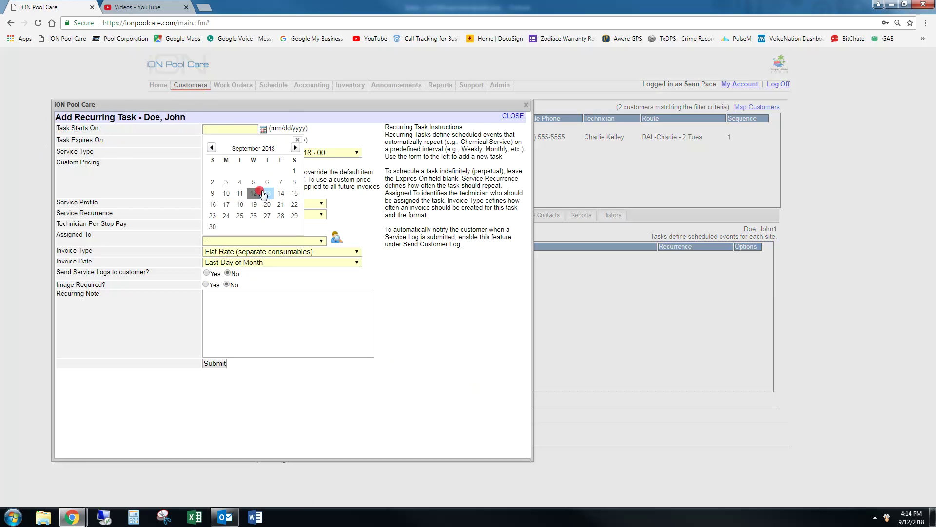
click(224, 206)
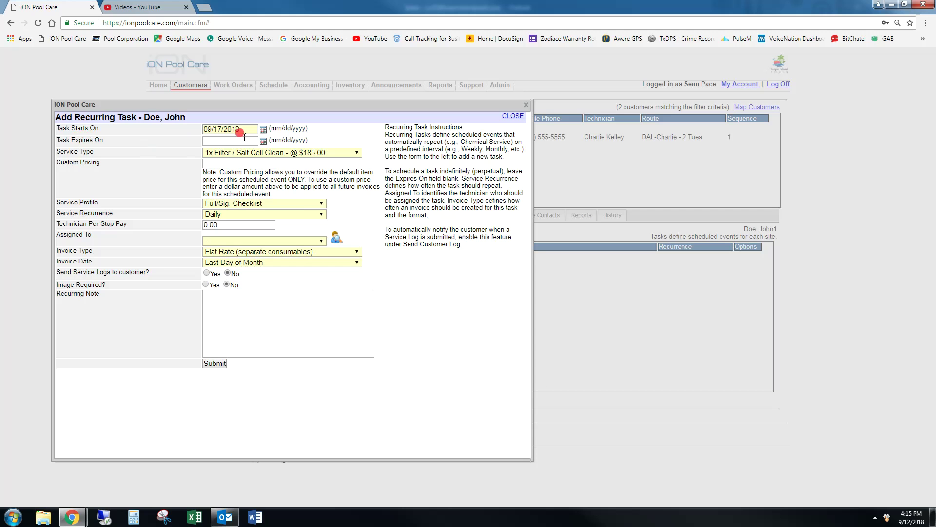
click(262, 141)
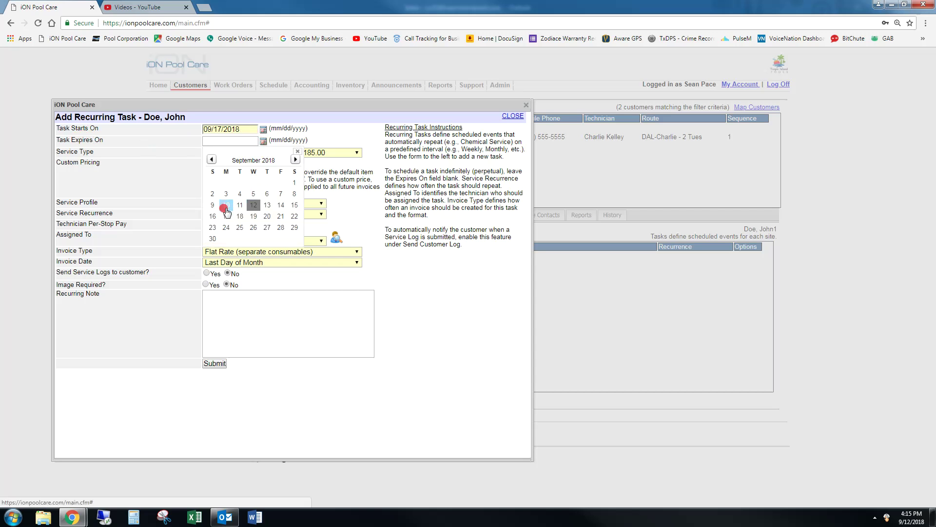
click(295, 160)
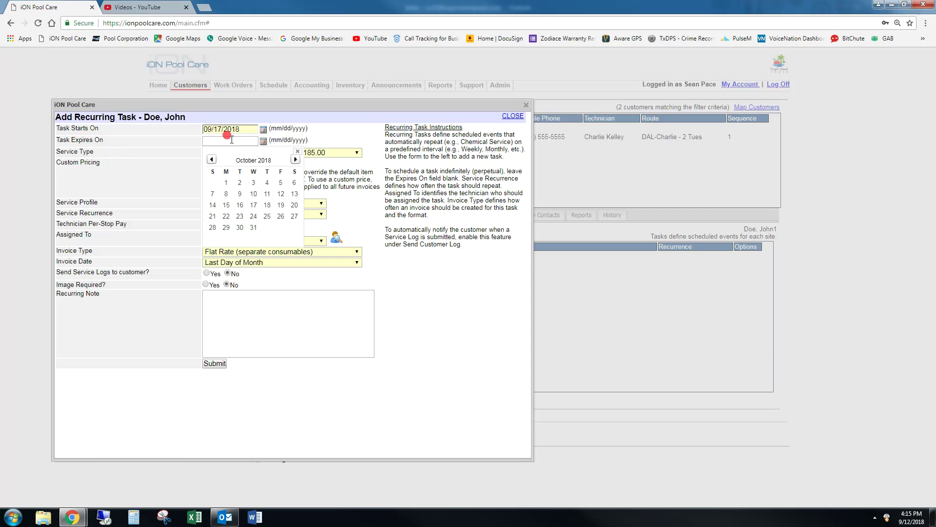
click(298, 151)
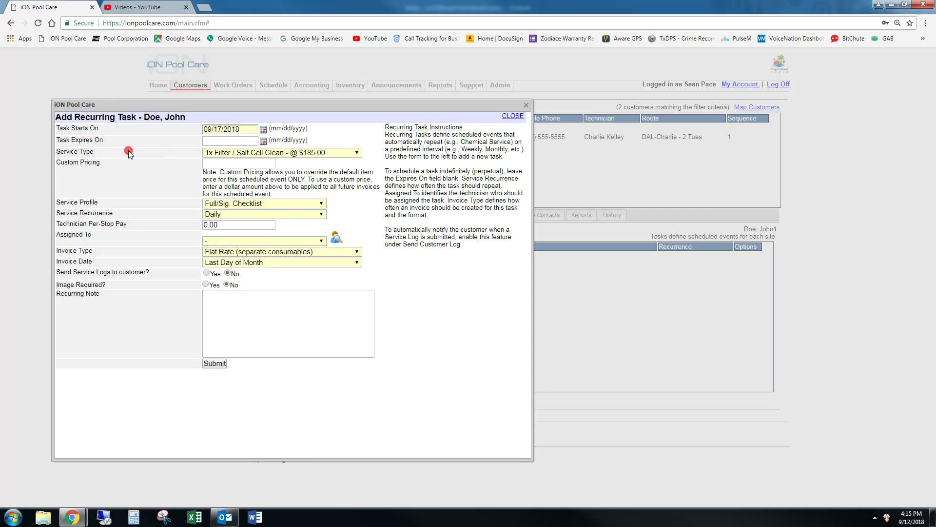
Set the task's service type to Full Service - @ $47.50 and its custom price to 42.00.
click(356, 152)
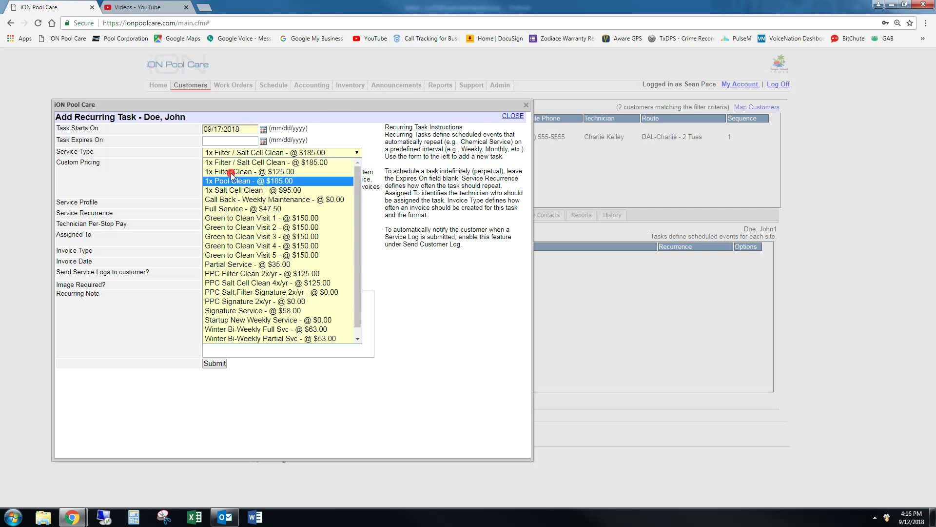
click(223, 209)
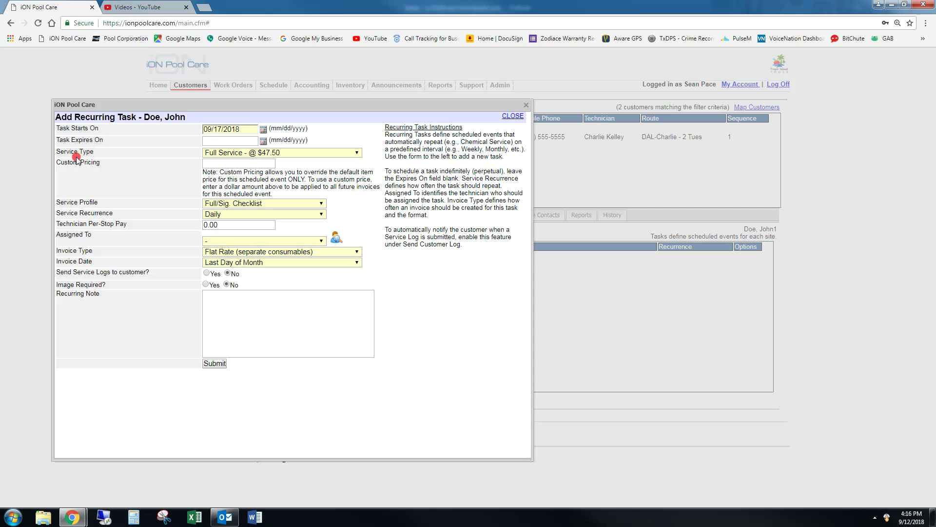
click(218, 164)
text(42.00)
Set the task's service profile to Partial Checklist.
click(322, 204)
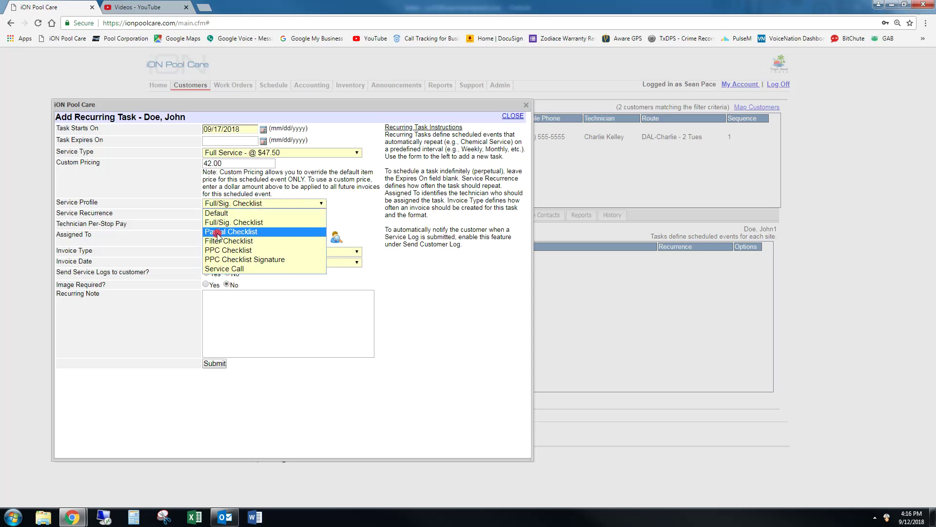
click(219, 231)
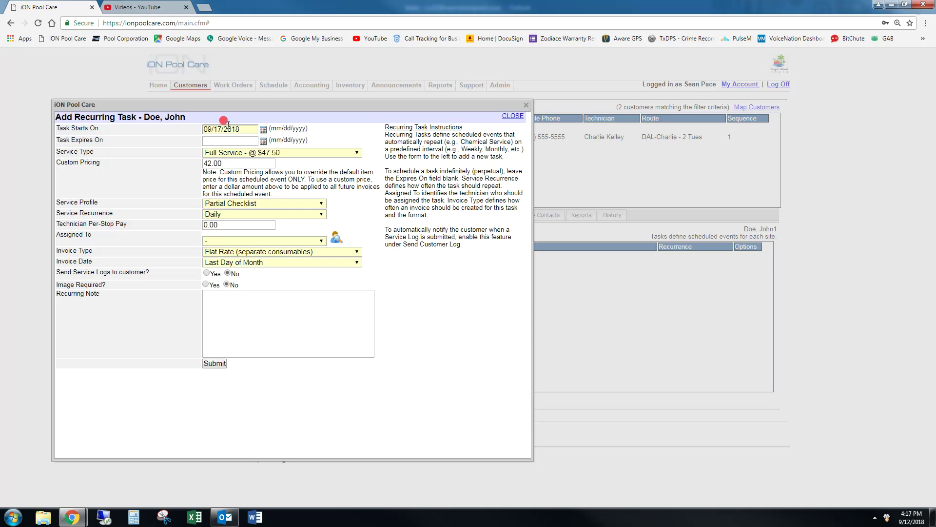
Set the service profile to Full/Sig. Checklist and the service recurrence to Weekly.
drag(248, 104, 374, 252)
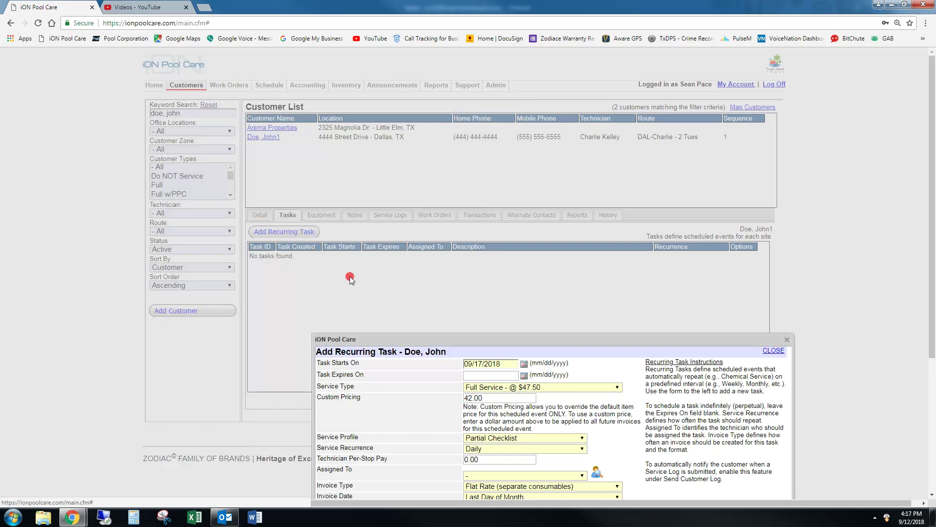
drag(466, 336, 326, 21)
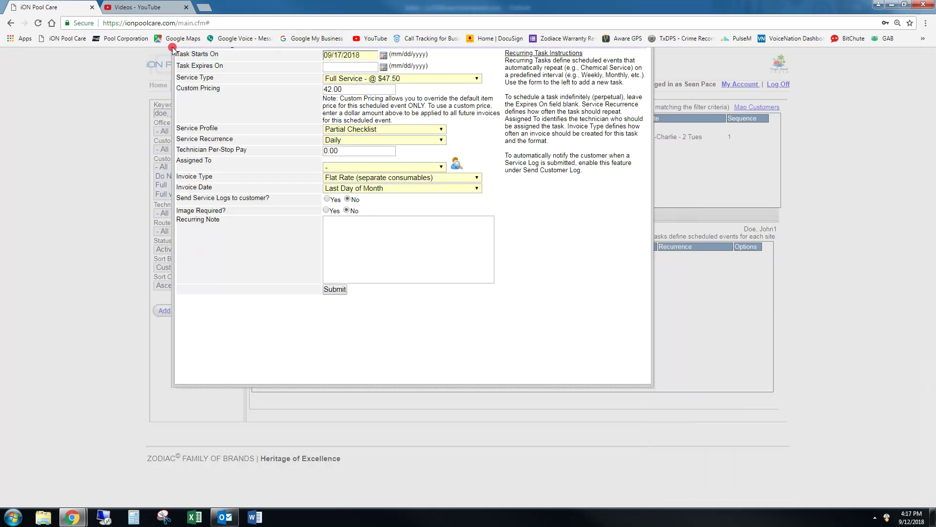
drag(590, 61, 609, 53)
click(575, 54)
click(414, 129)
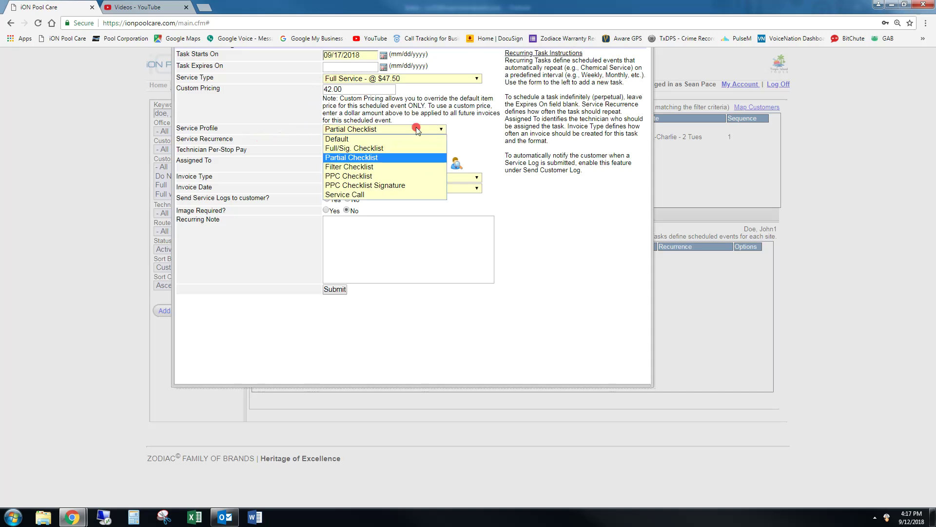
click(348, 147)
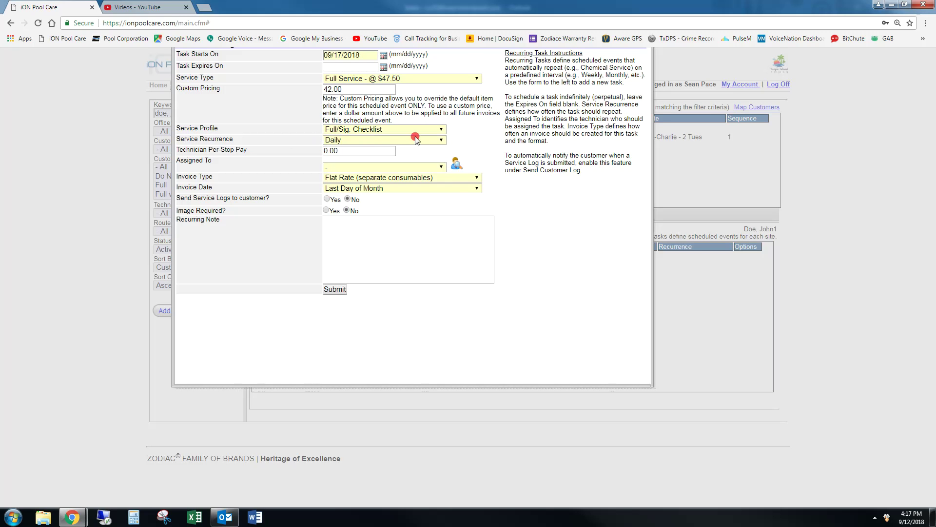
click(440, 140)
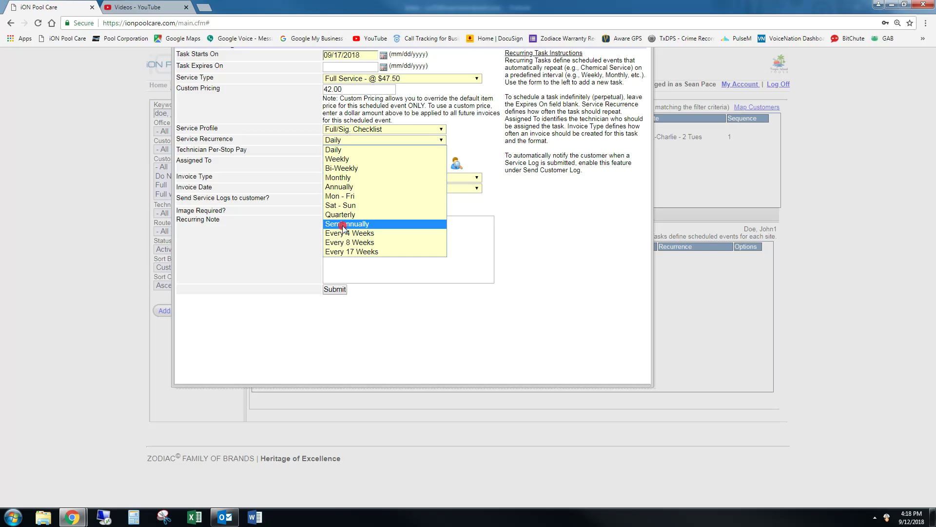
click(336, 160)
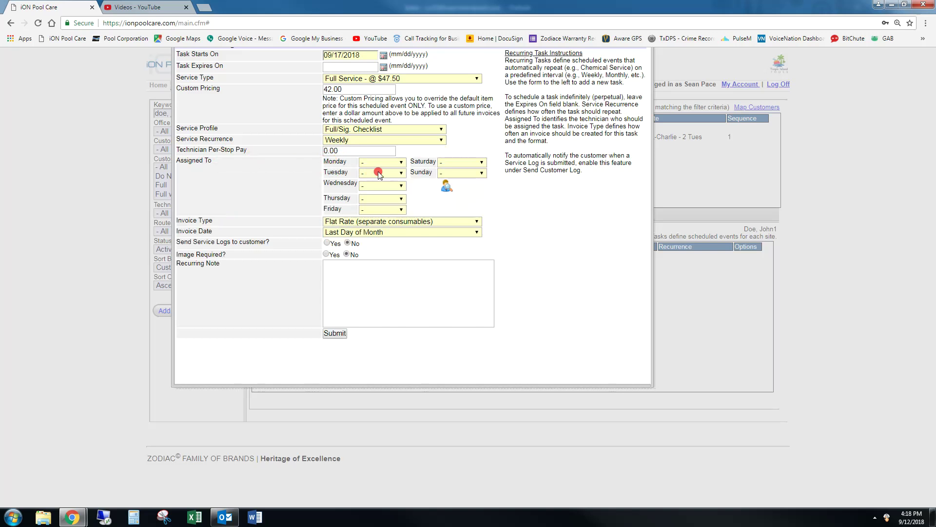
Assign the customer's regular route technician to the weekly Tuesday visit.
click(401, 173)
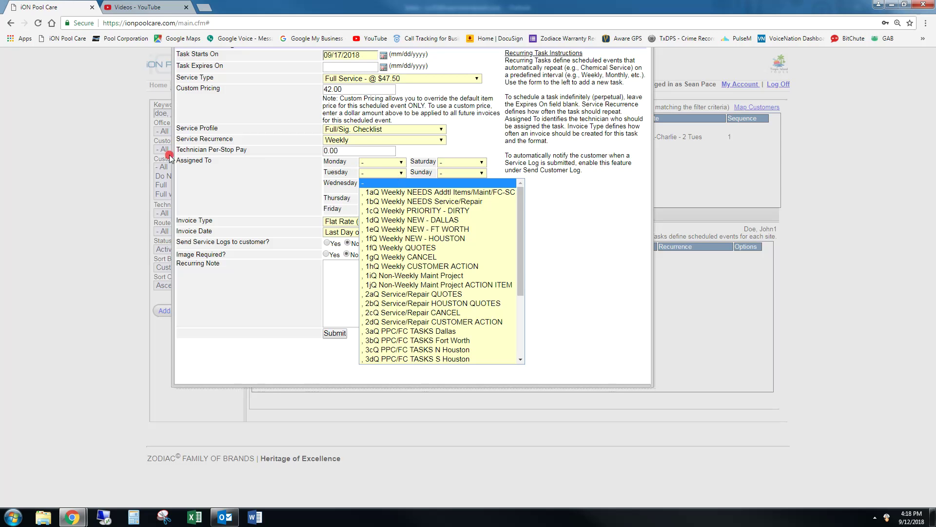
click(395, 175)
click(401, 173)
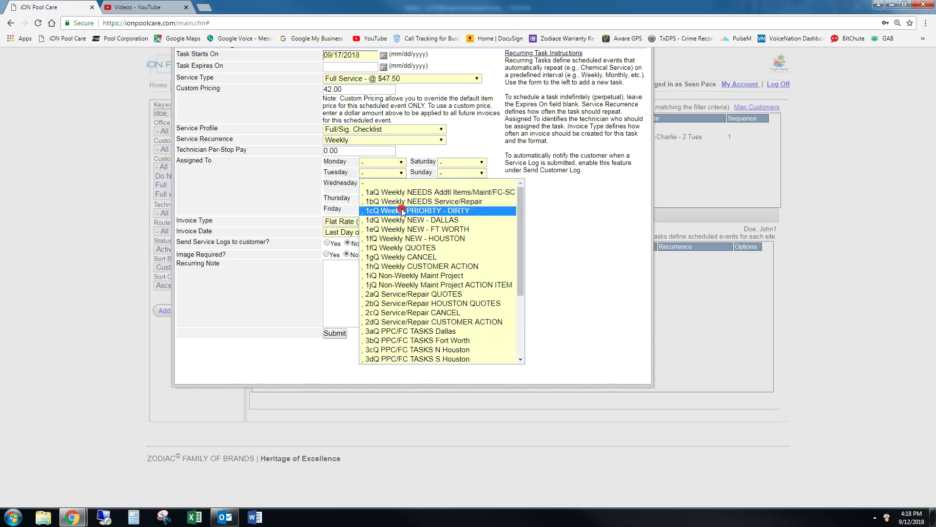
scroll(397, 274, down, 4)
click(399, 314)
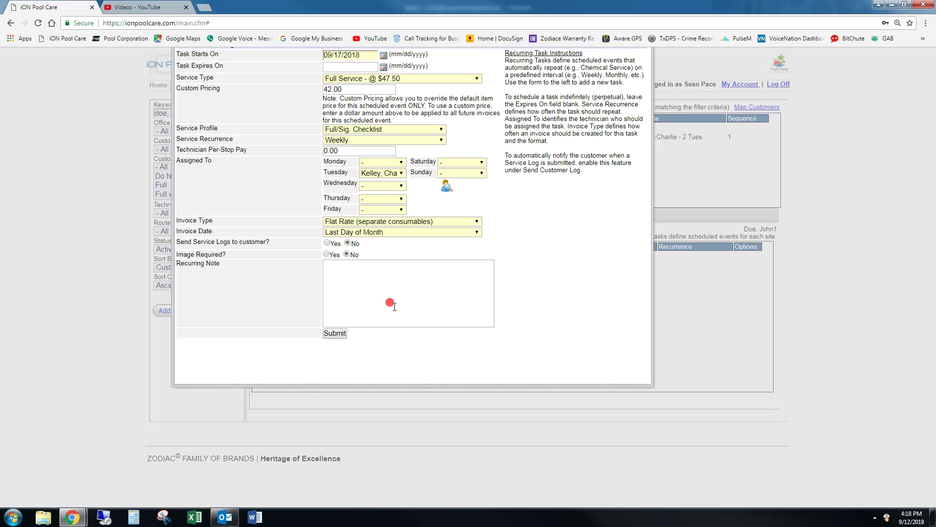
Clear the Tuesday assignment and assign the regular route technician to Thursday instead.
click(396, 174)
scroll(403, 201, up, 5)
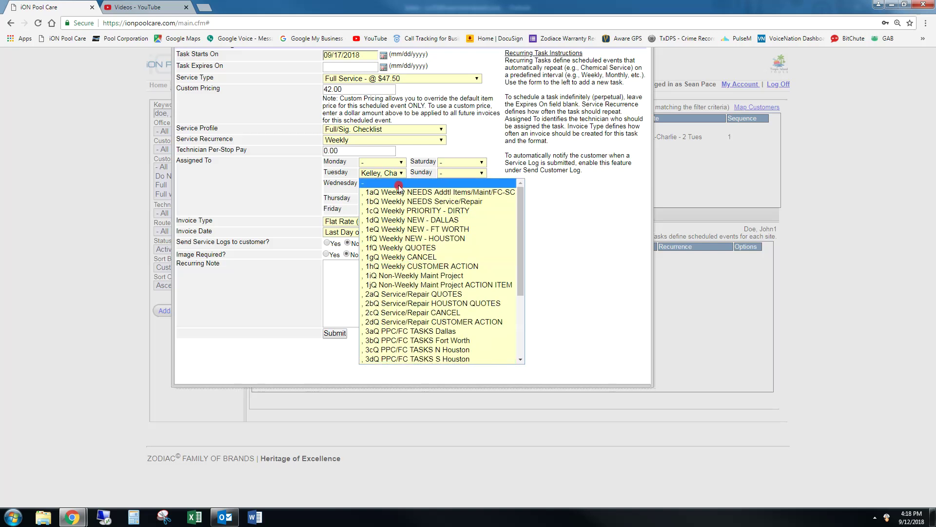
click(395, 183)
click(396, 199)
scroll(383, 278, down, 6)
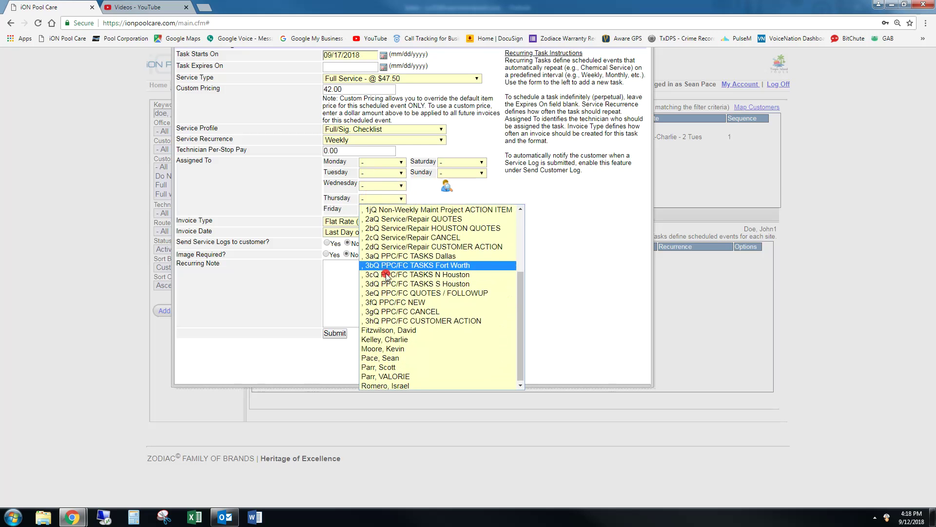
click(384, 336)
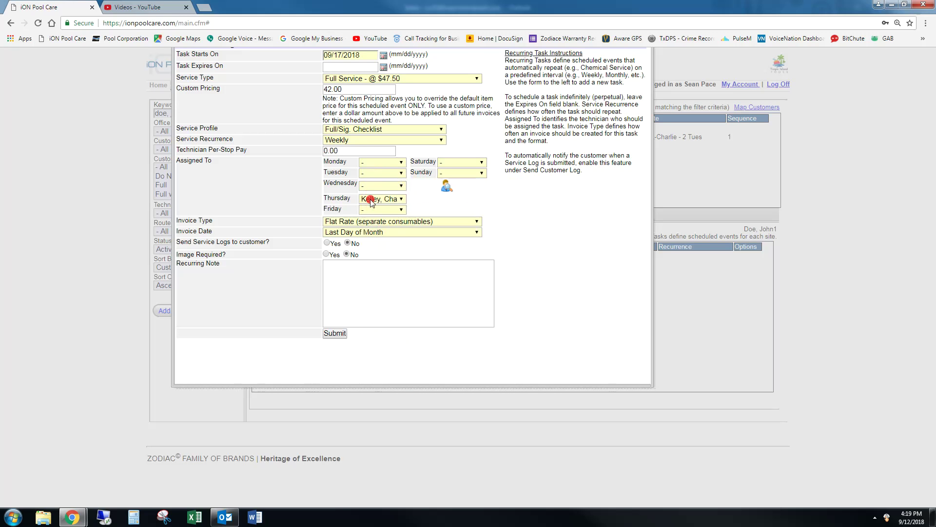
Add a Tuesday visit with the same technician who is assigned to Thursday.
click(400, 174)
scroll(414, 239, down, 2)
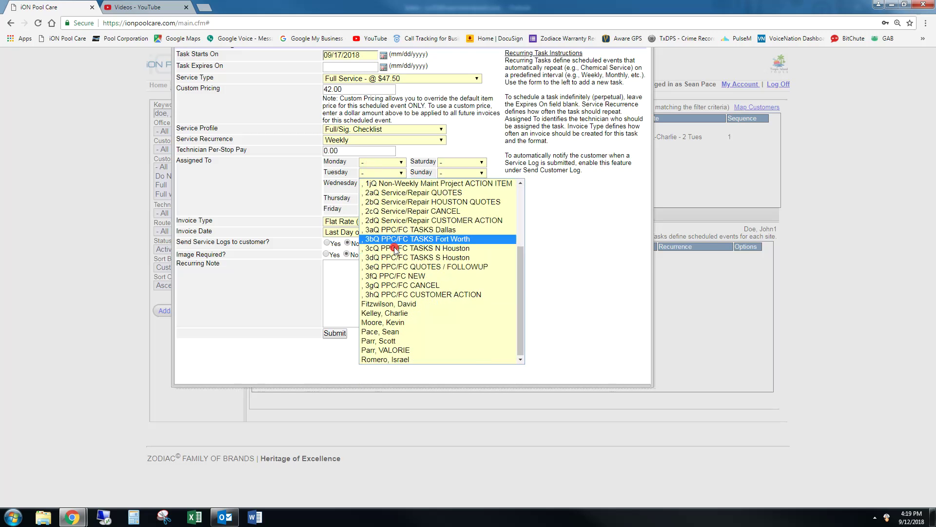
click(396, 313)
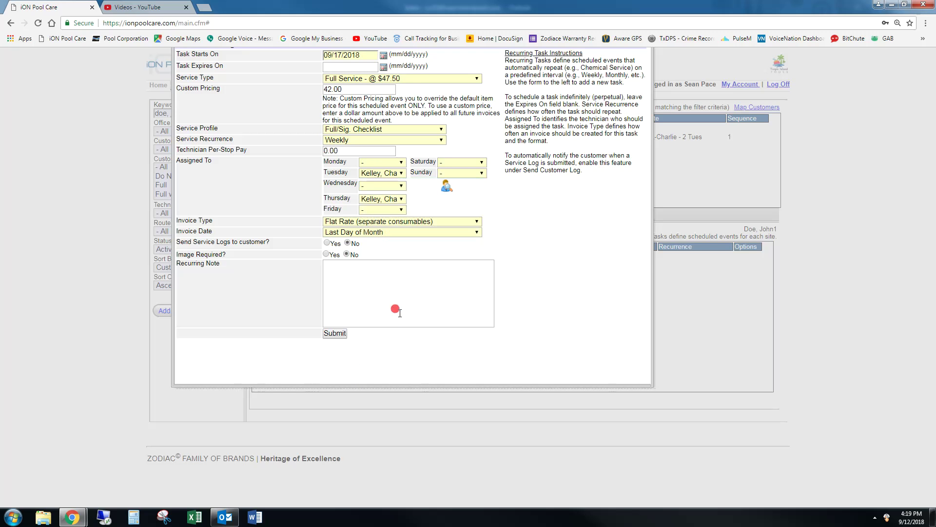
Change the Tuesday visit to the first named technician in the list.
click(401, 174)
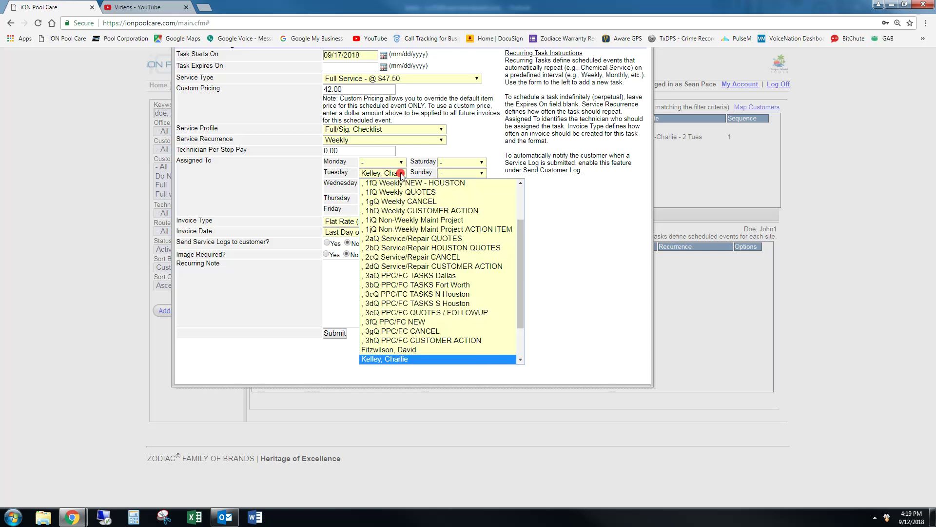
scroll(415, 269, down, 2)
click(385, 311)
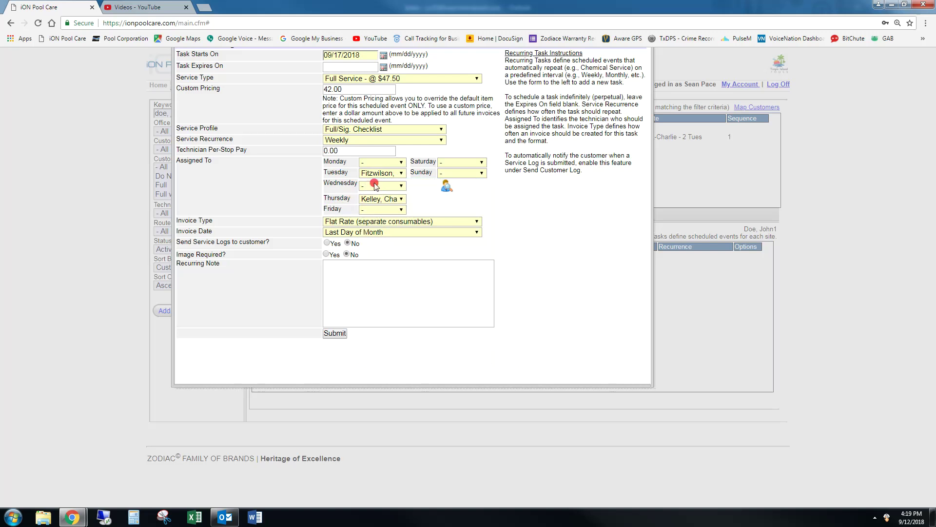
Assign the regular route technician to Tuesday and clear the Thursday assignment.
click(394, 185)
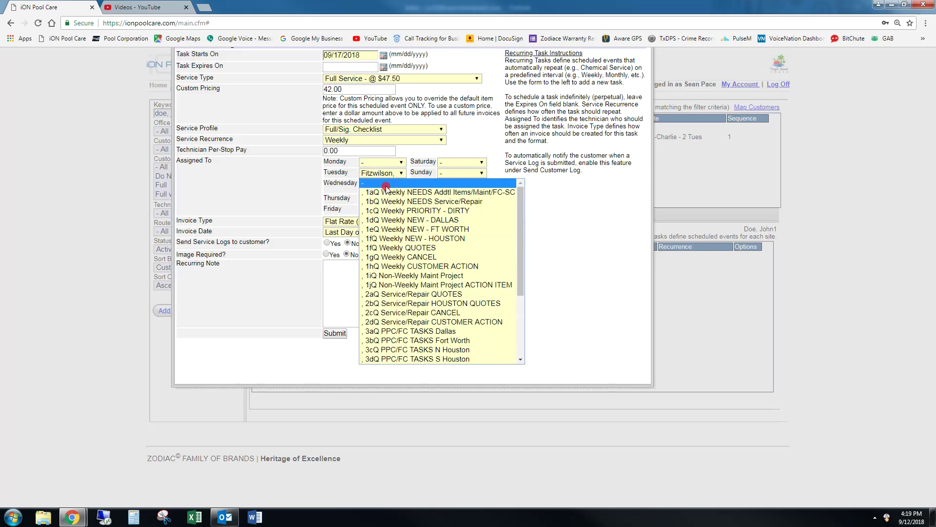
scroll(396, 293, down, 3)
click(398, 312)
click(383, 198)
scroll(414, 268, up, 5)
click(398, 209)
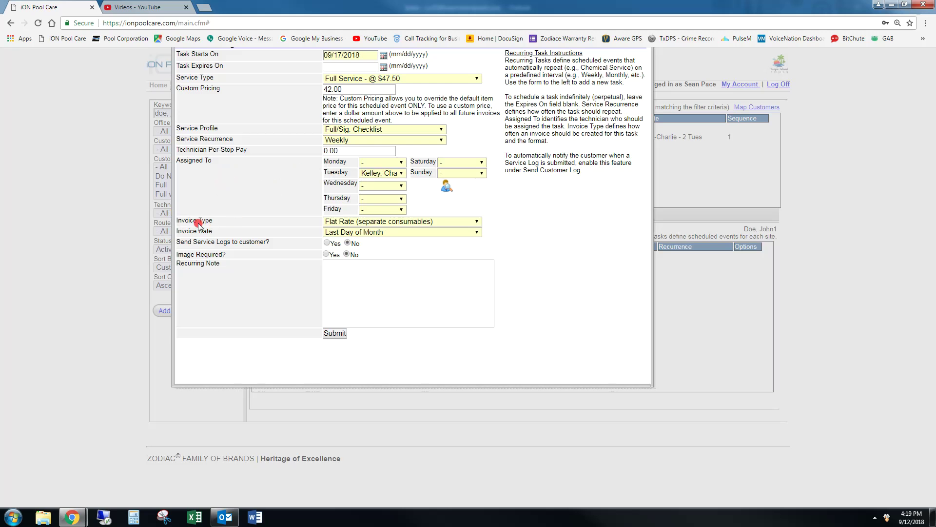
Set the task's invoice type to Per Visit Pre-billed.
click(477, 222)
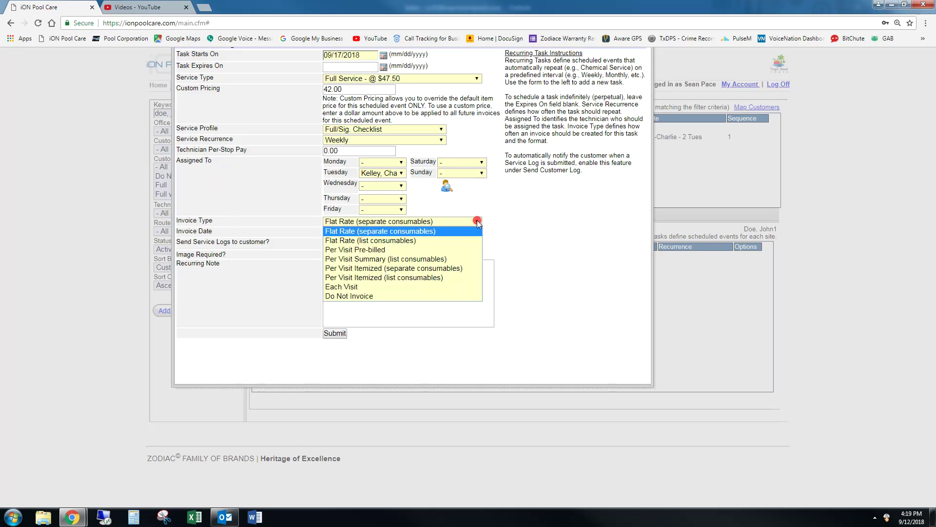
click(353, 250)
click(400, 223)
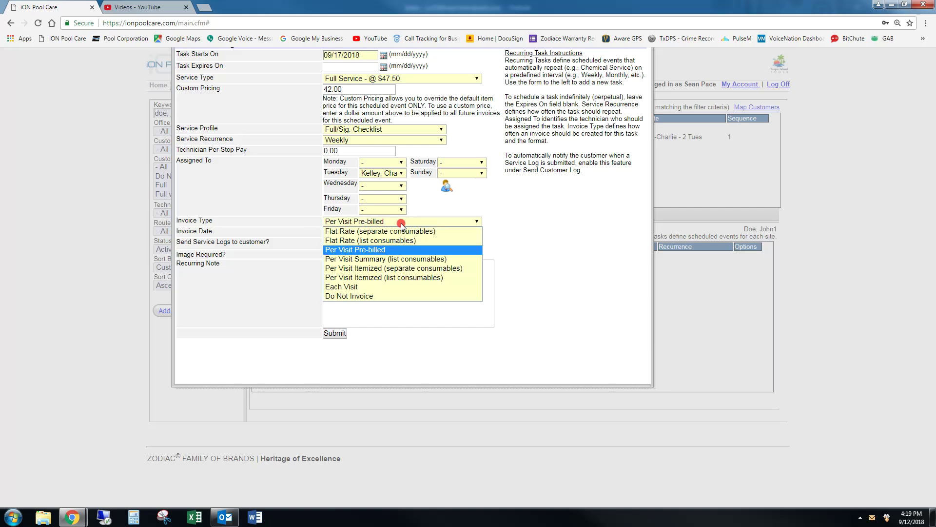
click(361, 250)
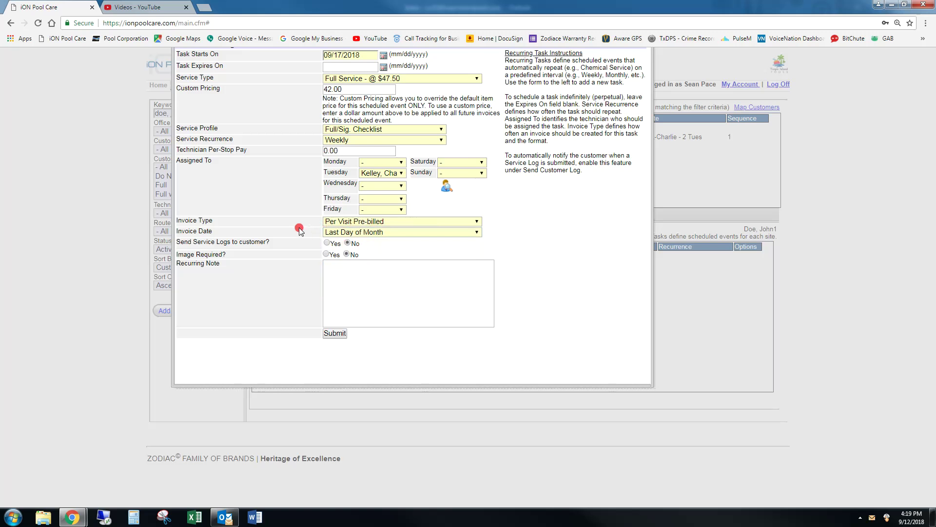
Keep the invoice type at Per Visit Pre-billed and set the invoice date to 1st.
click(407, 223)
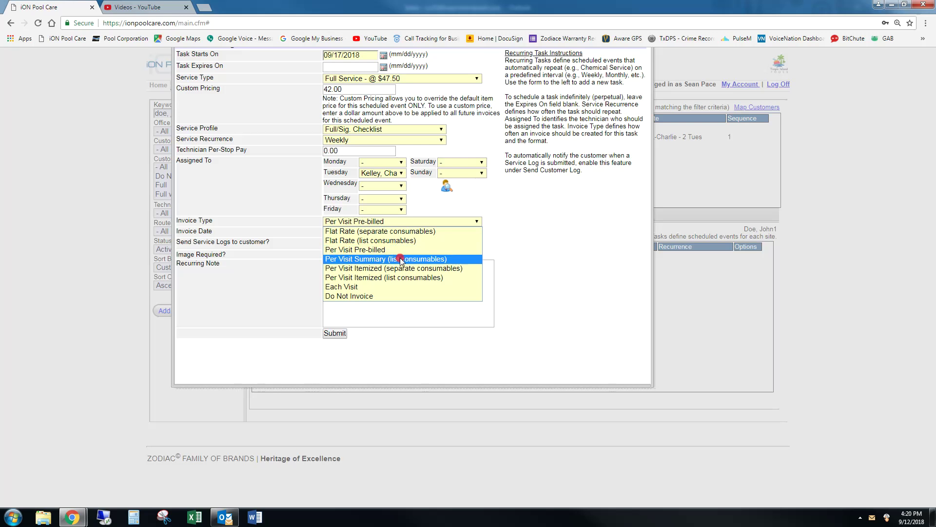
click(348, 250)
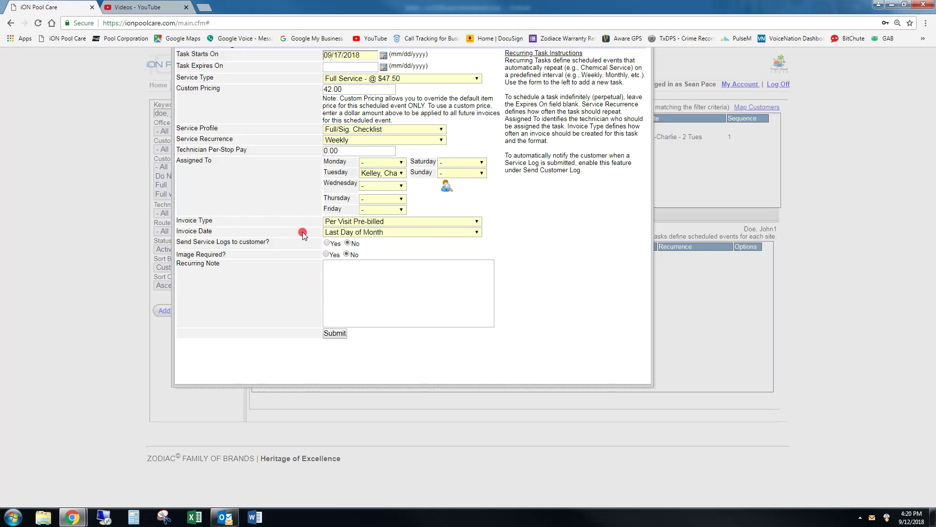
click(438, 232)
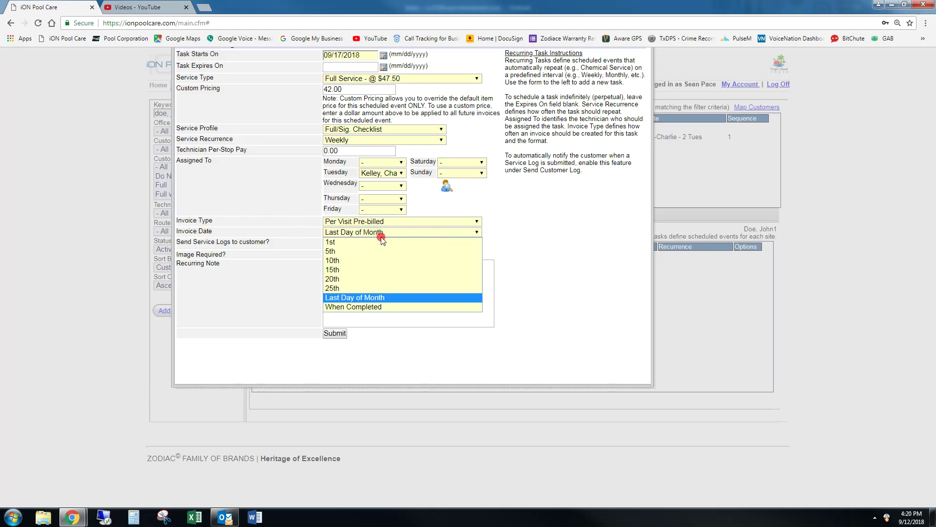
click(337, 244)
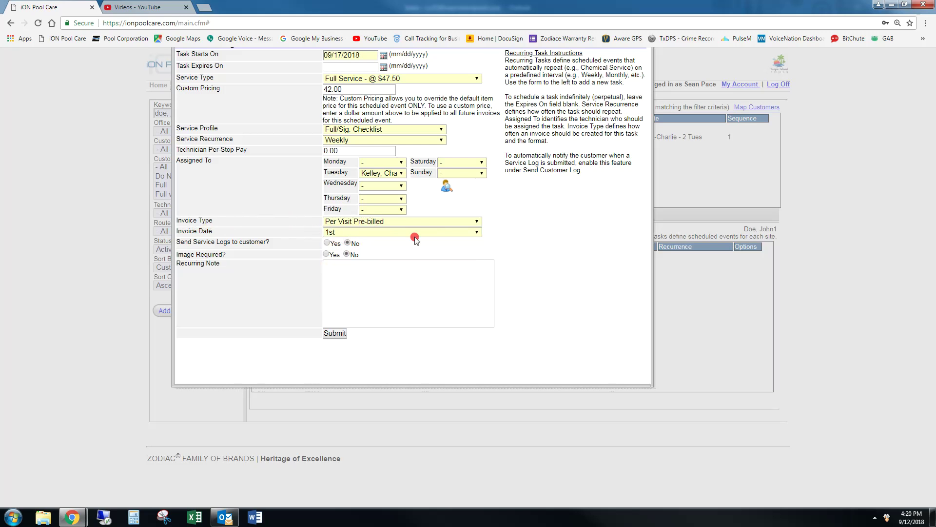
click(399, 233)
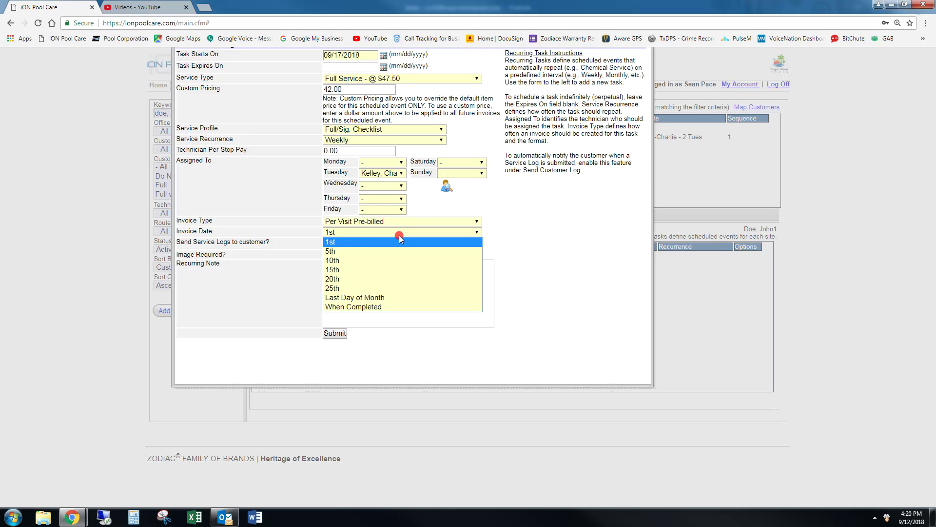
click(346, 243)
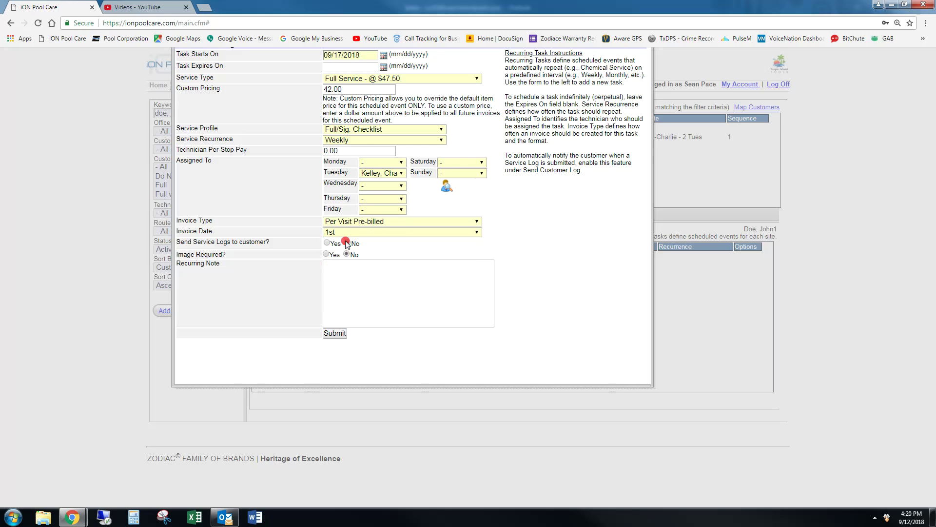
Try the When Completed invoice date and switch the date back to 1st.
click(380, 232)
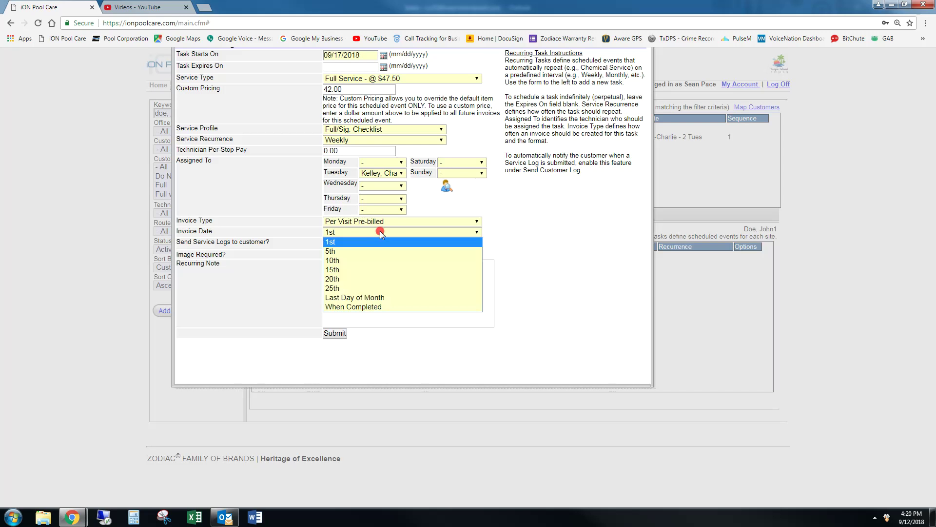
click(354, 307)
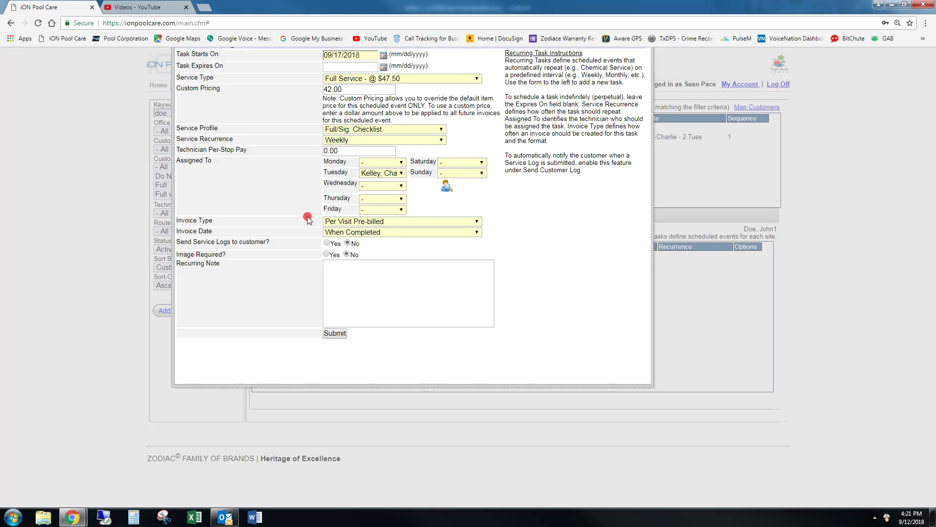
click(397, 231)
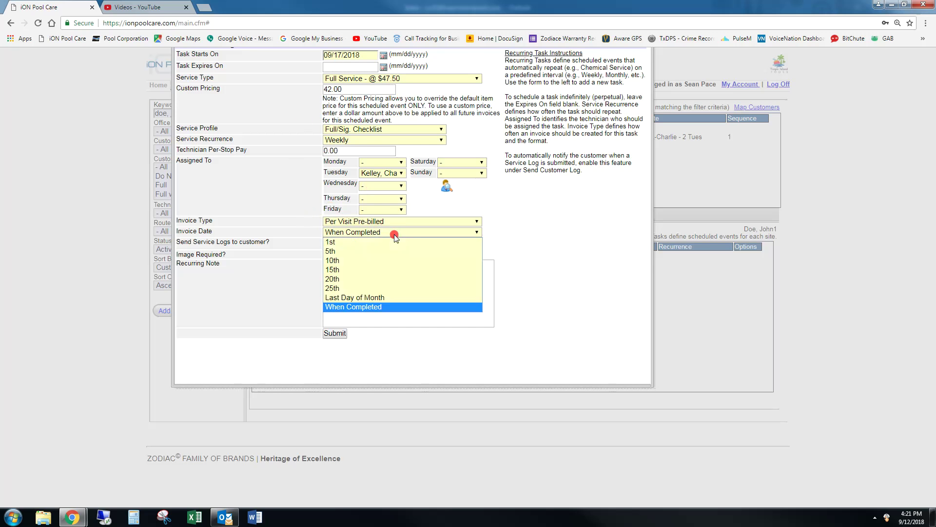
click(366, 239)
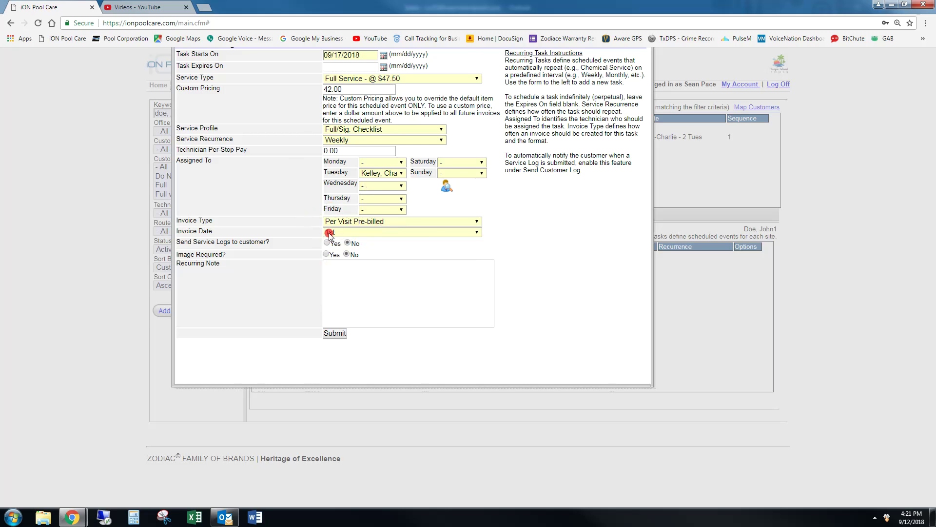
click(429, 233)
click(349, 307)
click(392, 232)
click(336, 240)
Begin the recurring note with the label "Community" followed by the community access code.
click(343, 274)
text(Communti)
key(BackSpace)
key(BackSpace)
text(ity 5555)
key(Return)
Add a second line to the recurring note labelled "Gate code" with the gate access code.
text(Lock/Combo)
key(BackSpace)
key(BackSpace)
key(BackSpace)
key(BackSpace)
key(BackSpace)
key(BackSpace)
key(BackSpace)
key(BackSpace)
key(BackSpace)
key(BackSpace)
text(Gate code)
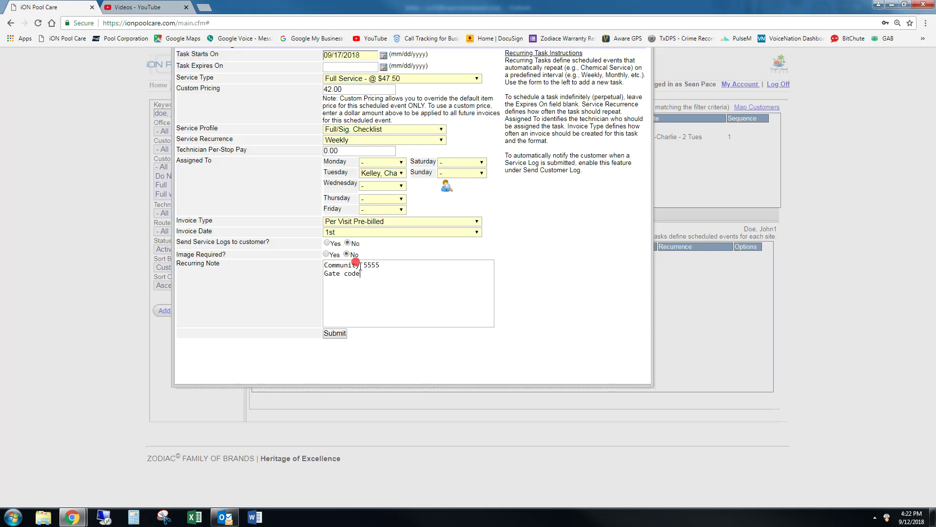
text( 4444 )
Add "Has Dogs, text customer 30 minutes ahead to have dogs put up." to the recurring note.
text(Has )
text(Dogs)
text(frien)
text(dly)
key(BackSpace)
key(BackSpace)
key(BackSpace)
key(BackSpace)
key(BackSpace)
key(BackSpace)
key(BackSpace)
text(text customer 30 minutes ha)
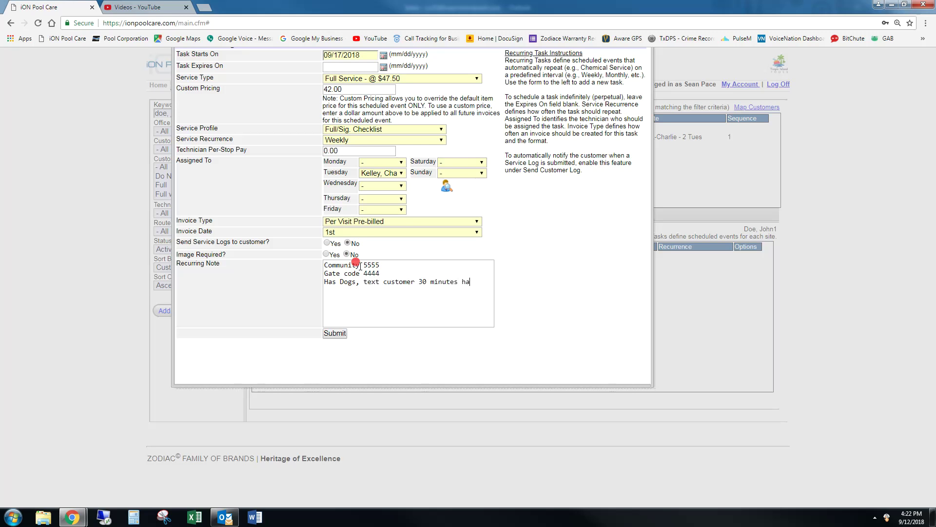
text(he)
text(ad to gated)
key(BackSpace)
key(BackSpace)
key(BackSpace)
key(BackSpace)
key(BackSpace)
text(have dogs put up.)
End the recurring note with "Park on preston, walk to george bush." and keep Image Required set to No.
text(Park on prest)
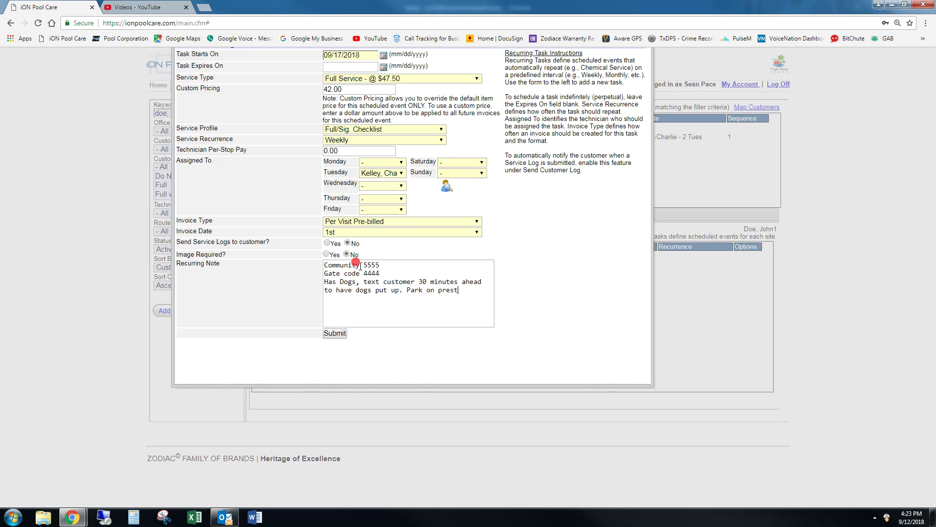
text(on, walk to george bush.)
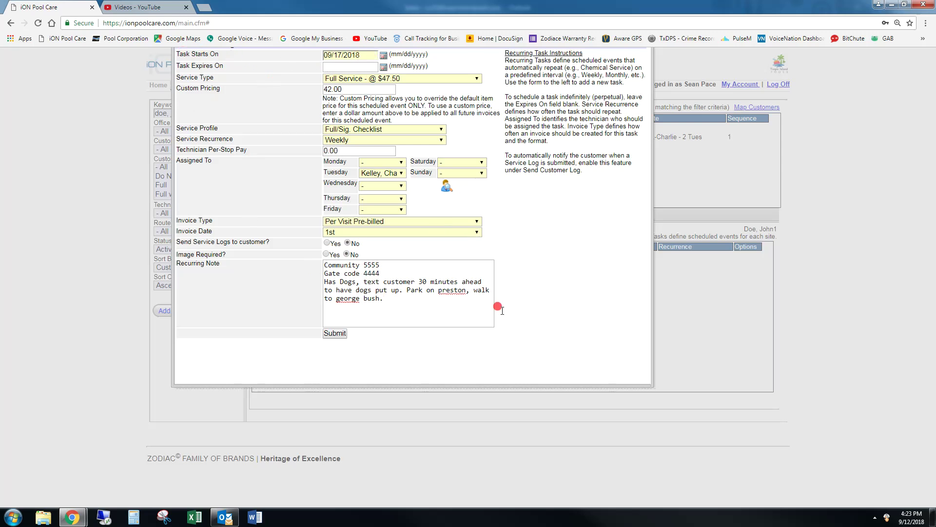
click(453, 306)
click(346, 254)
Try sending service logs to the customer with consumables and uploaded images included, and set the option back to No.
click(326, 243)
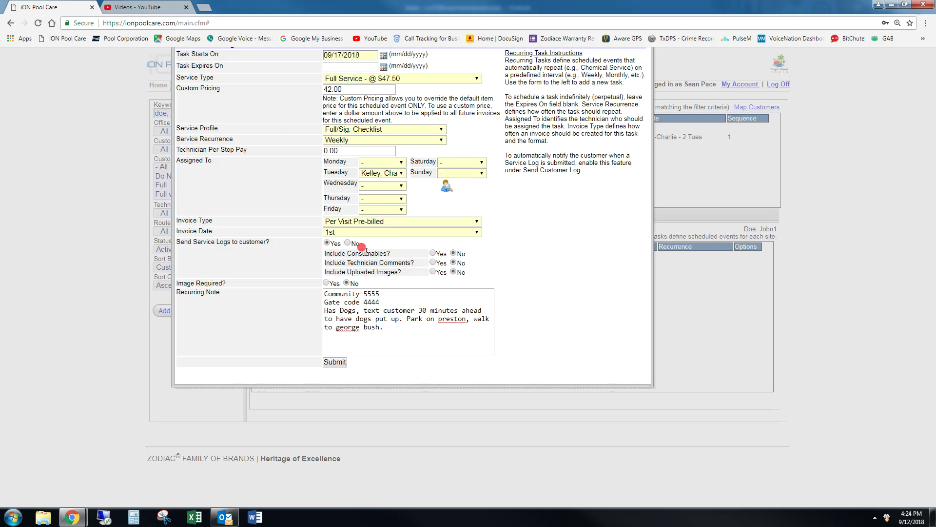
click(432, 253)
click(456, 272)
click(201, 241)
click(432, 271)
click(353, 242)
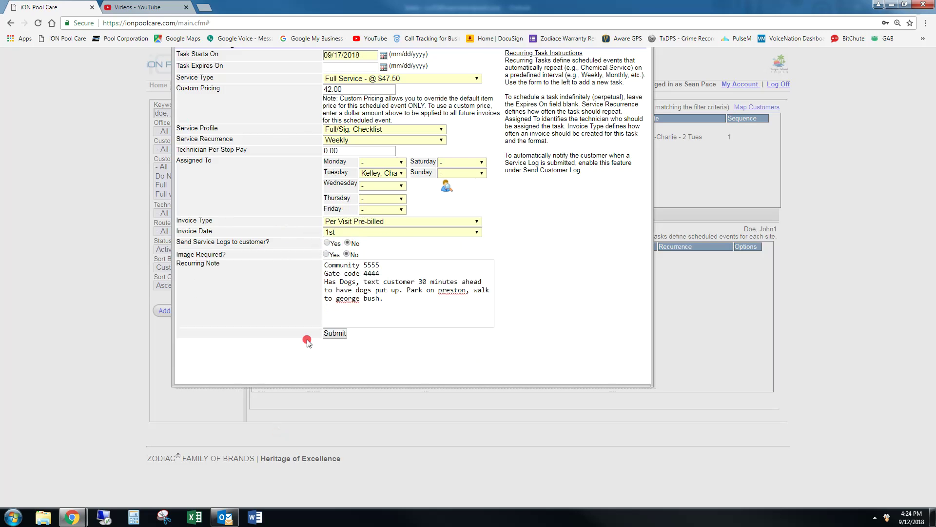
Submit the recurring task, reopen it from the customer's task list to review its settings, and resubmit it.
click(334, 334)
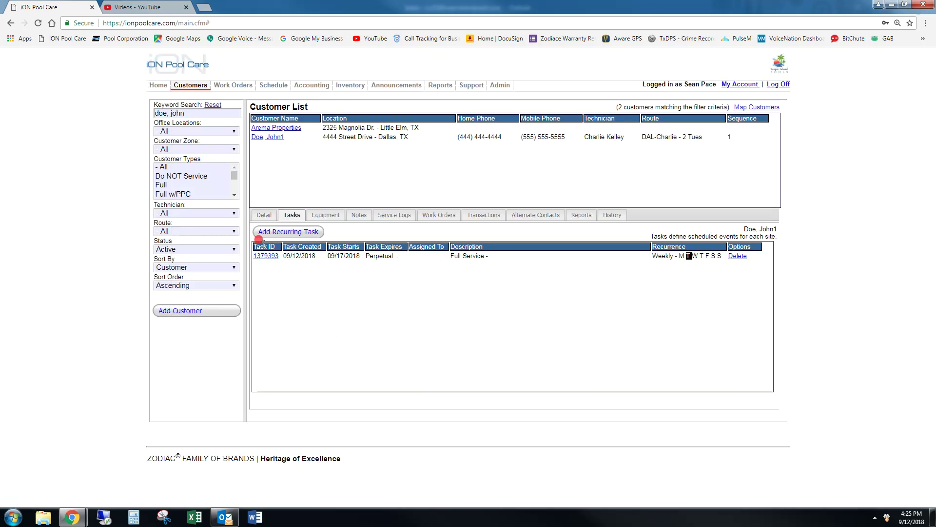
click(259, 255)
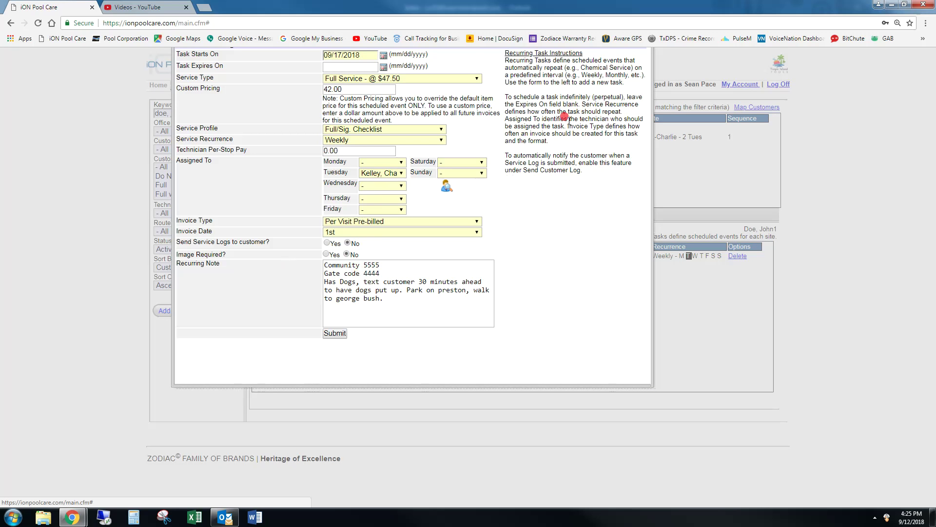
drag(559, 200, 579, 264)
click(334, 333)
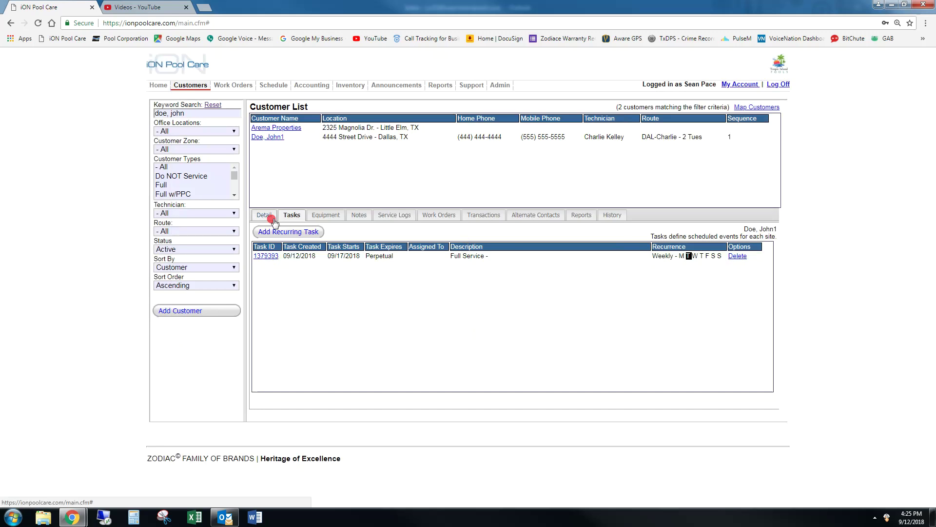
Delete the weekly Full Service task from the customer's task list.
click(738, 256)
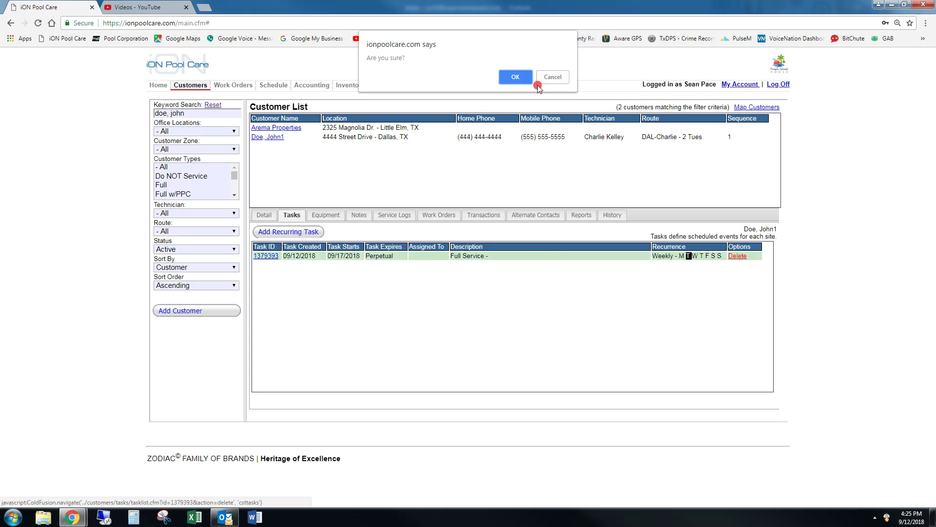
click(512, 77)
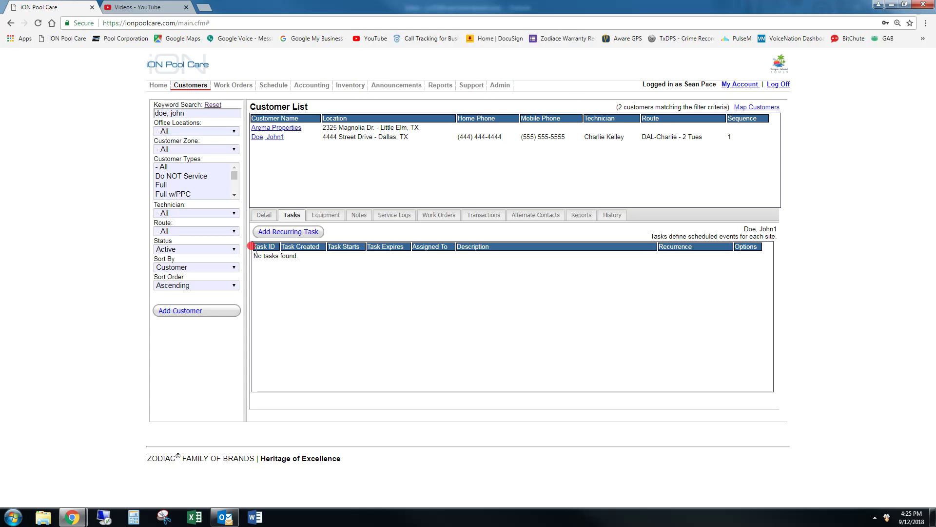
Start a new recurring task for the customer and submit the form without filling it in.
click(288, 231)
click(334, 289)
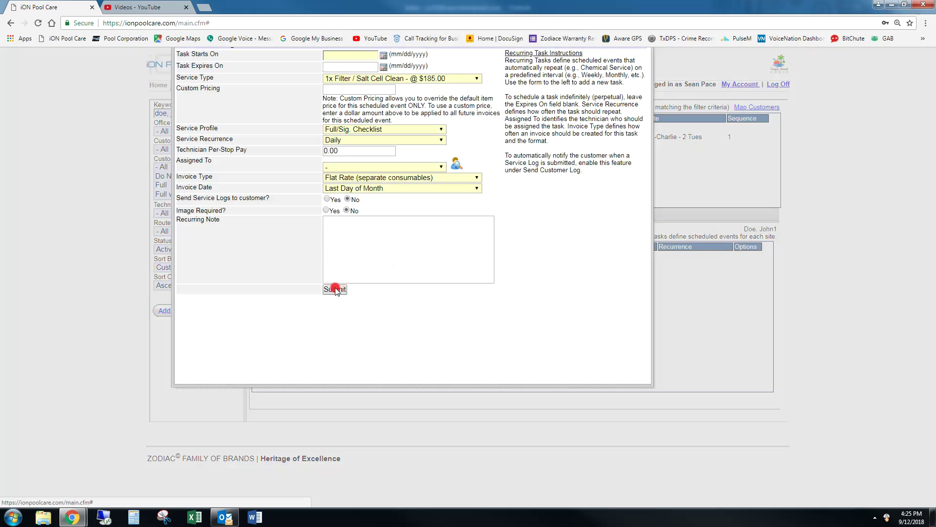